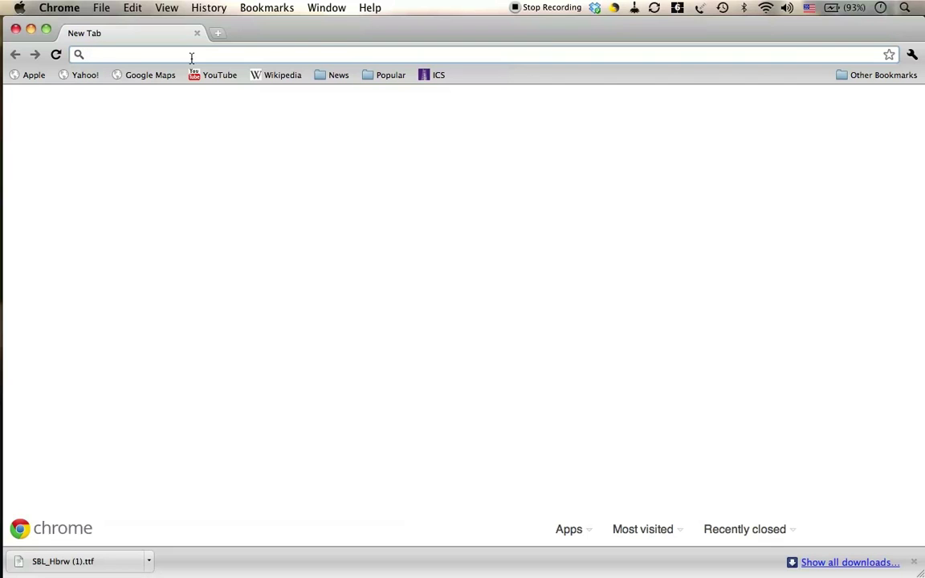
Step: Go to ankisrs.net and download the latest Mac OSX release of Anki, version 1.2.8
text(anki)
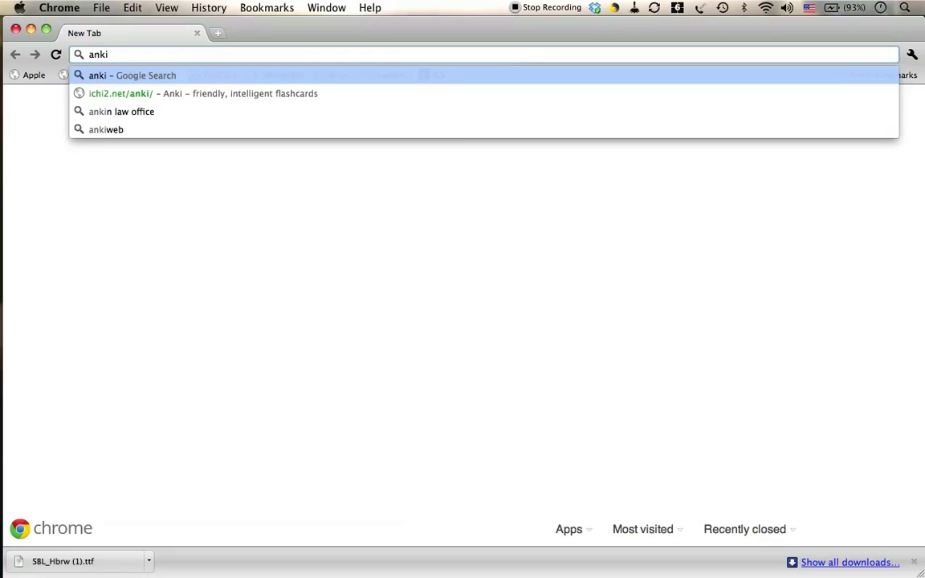
text(sr)
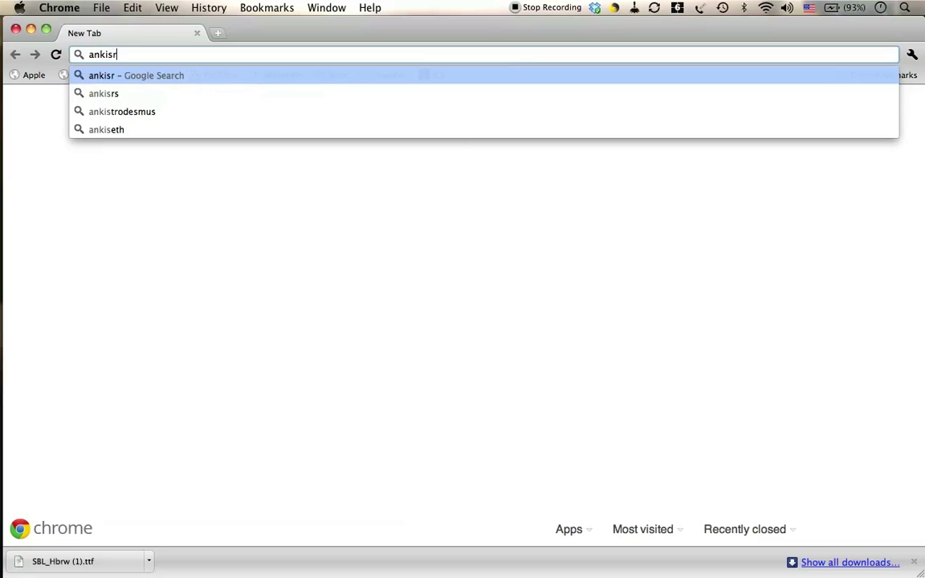
text(s.net)
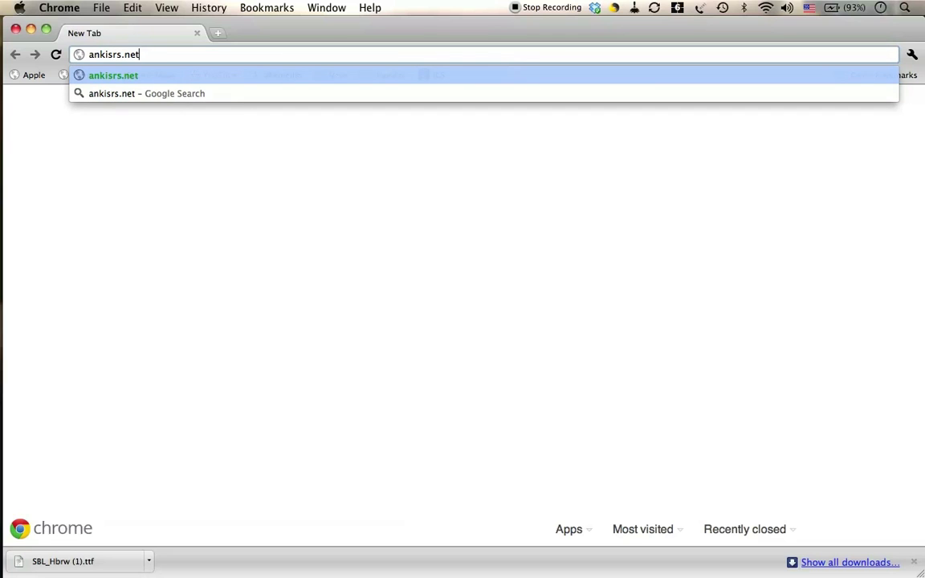
key(Return)
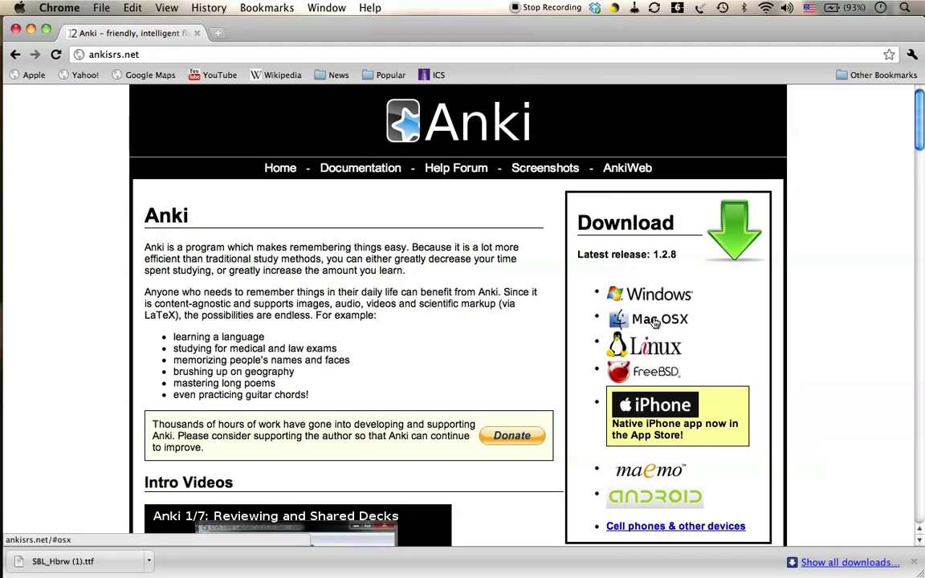
click(656, 320)
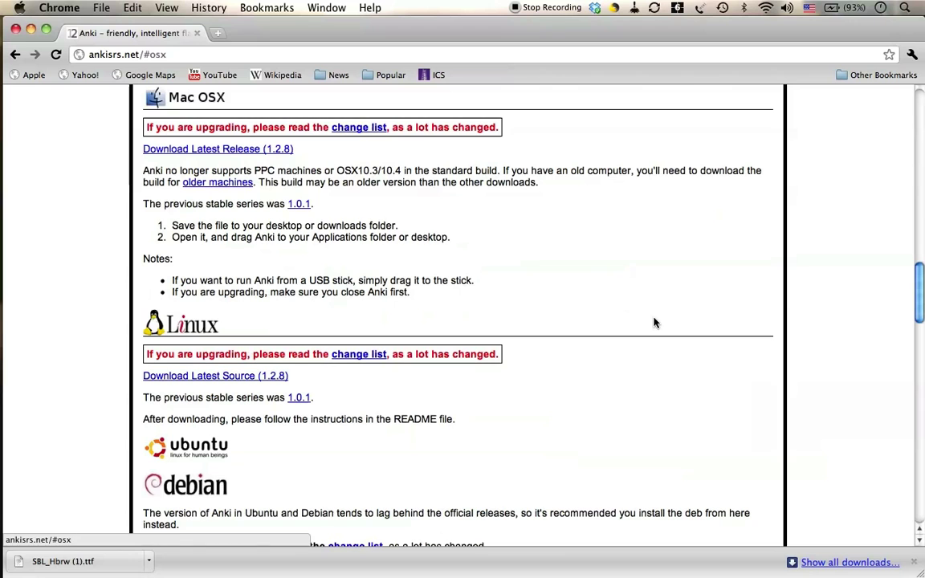
click(173, 151)
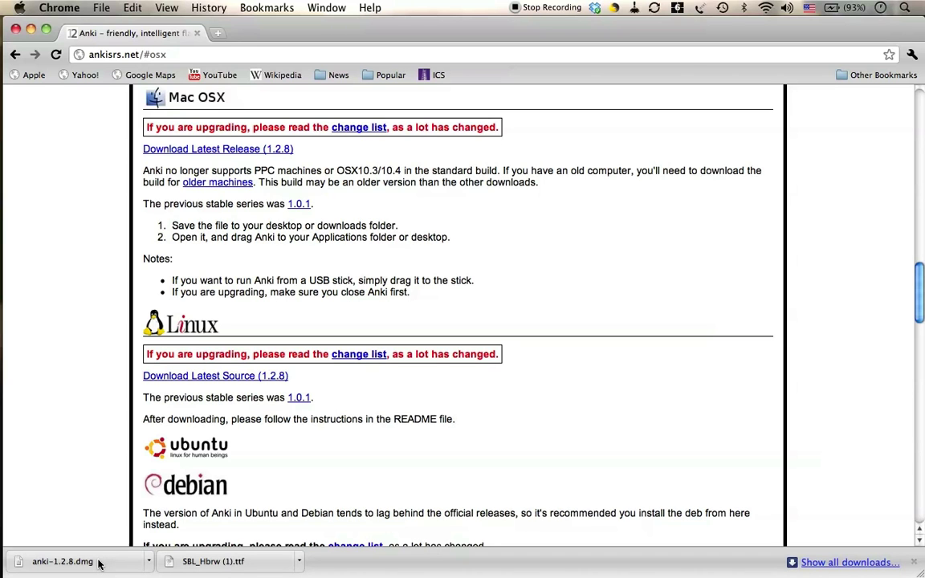
Step: Try to open the downloaded anki-1.2.8.dmg and show it in Finder from the browser's downloads
click(148, 562)
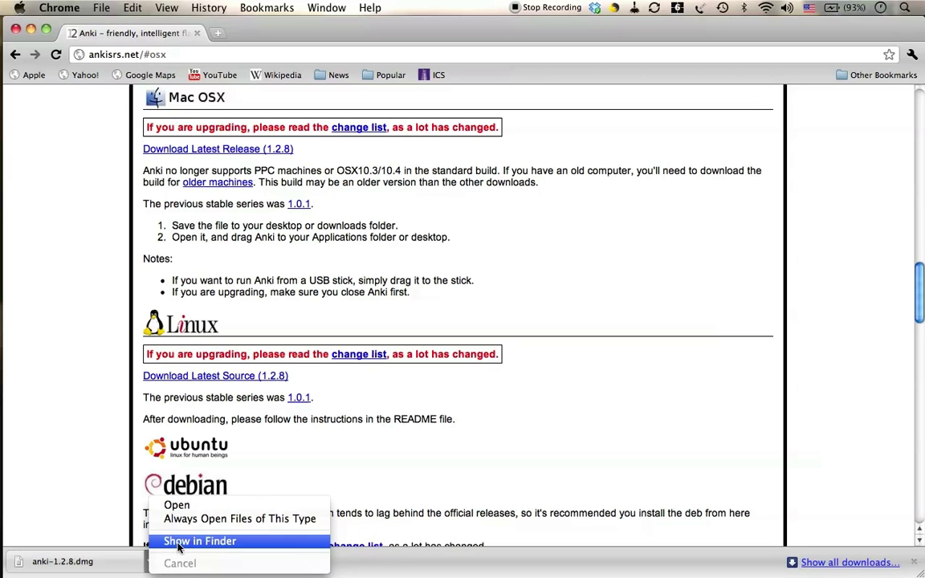
click(95, 466)
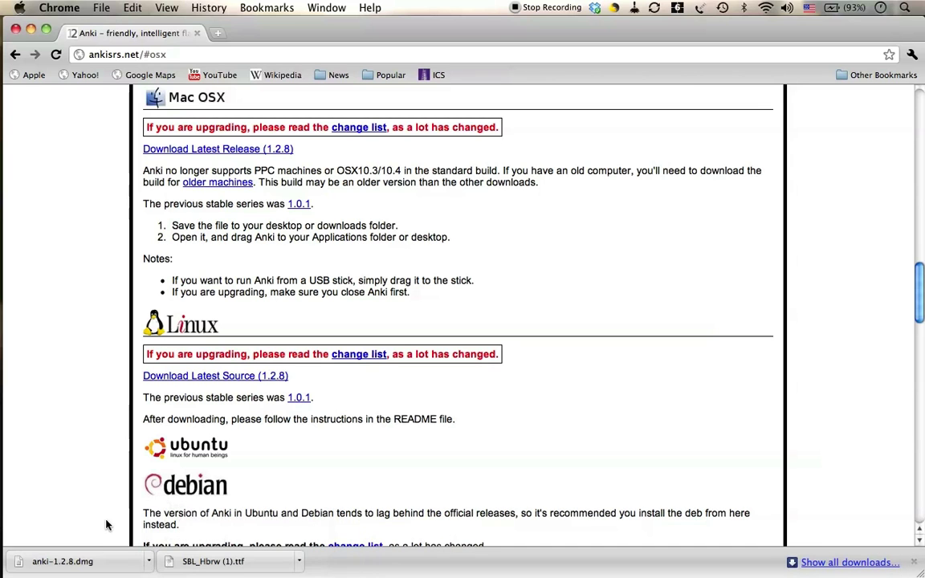
click(148, 565)
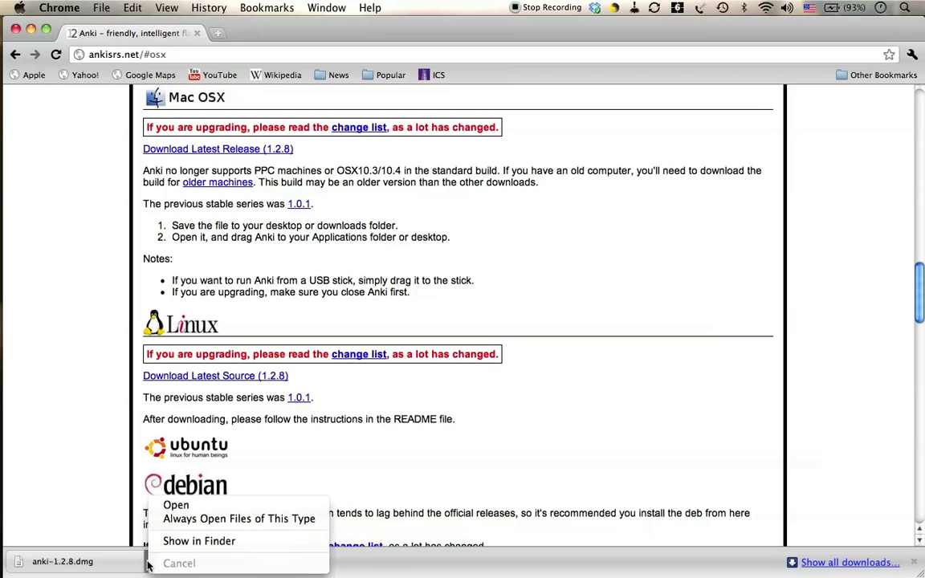
click(195, 507)
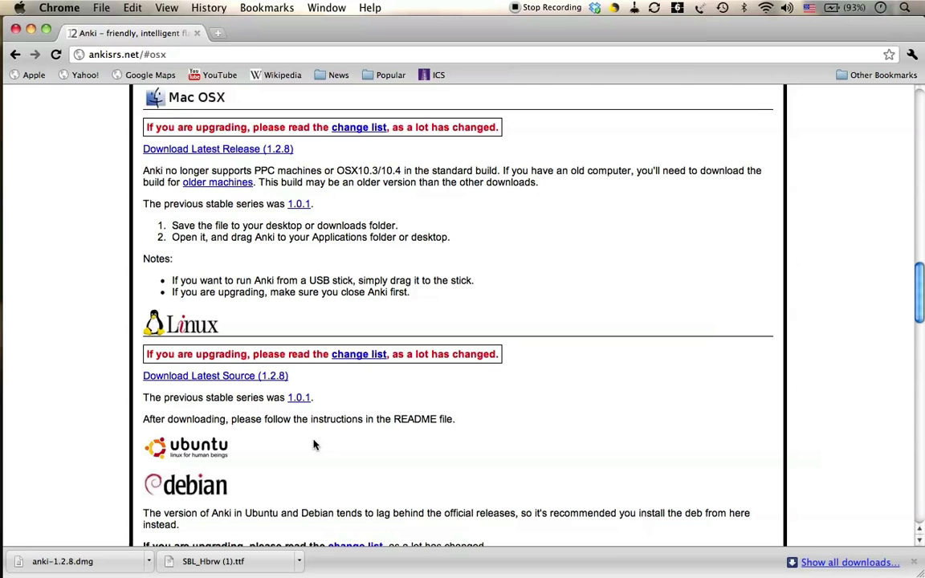
click(149, 563)
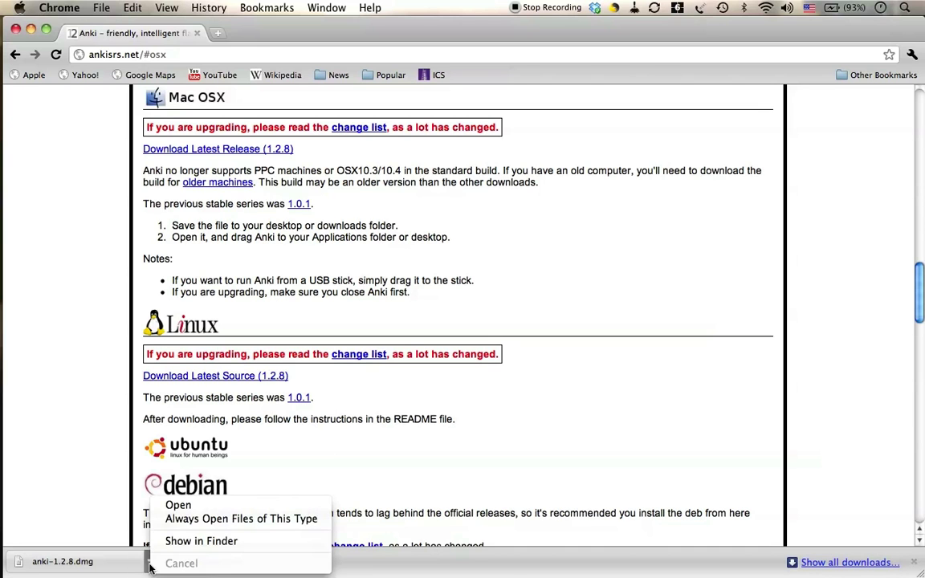
click(181, 506)
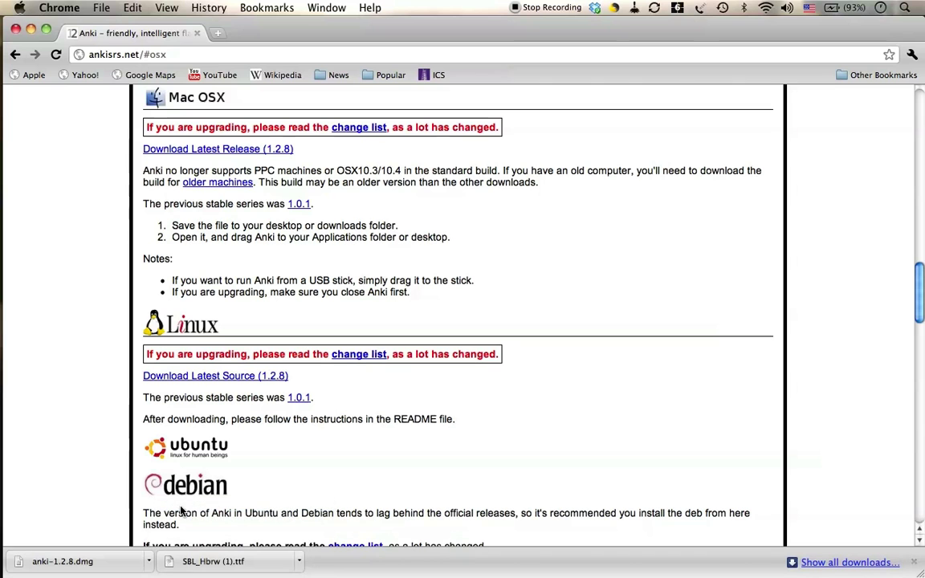
click(149, 561)
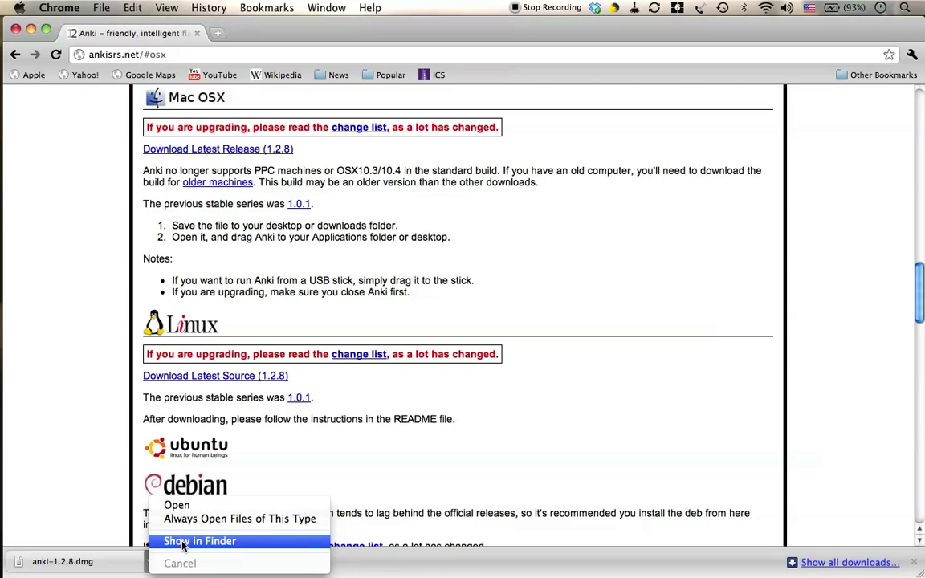
click(182, 543)
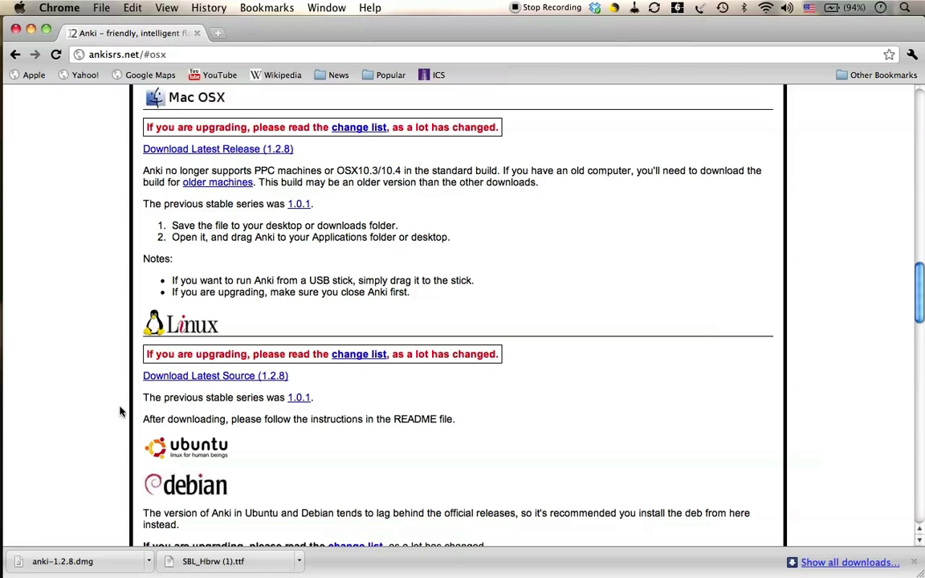
Step: Browse the Downloads folder in Finder and open anki-1.2.8.dmg from the zDMG folder
mouse_move(20, 526)
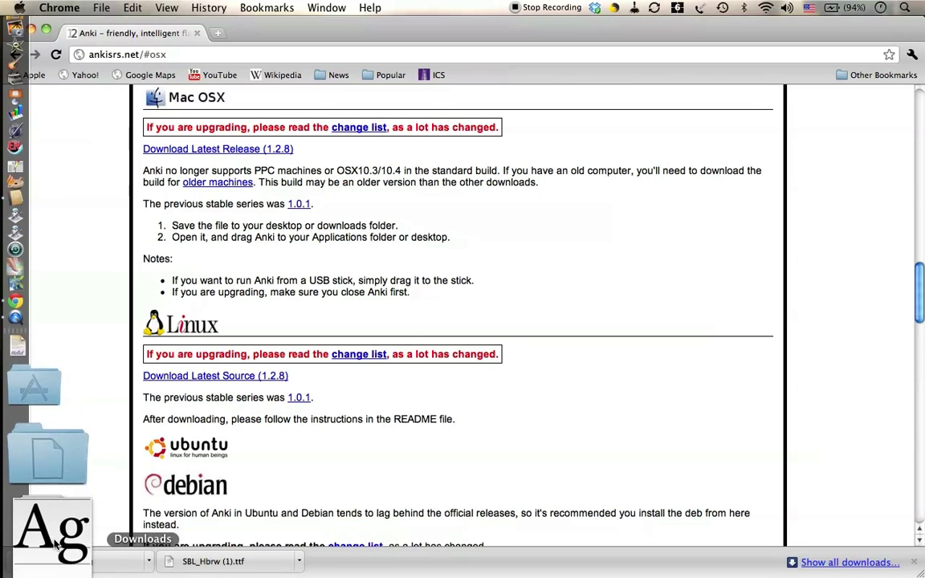
click(56, 546)
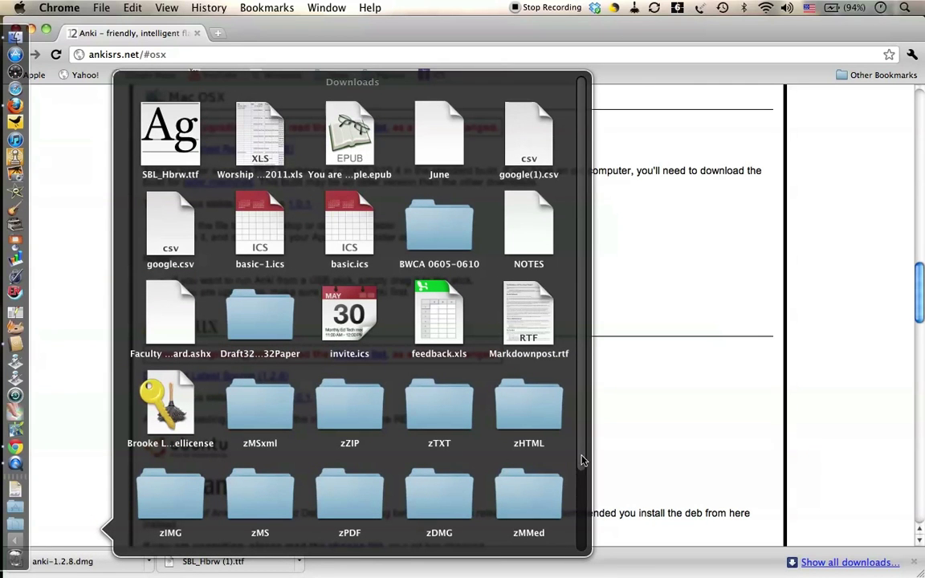
scroll(582, 459, down, 2)
click(171, 493)
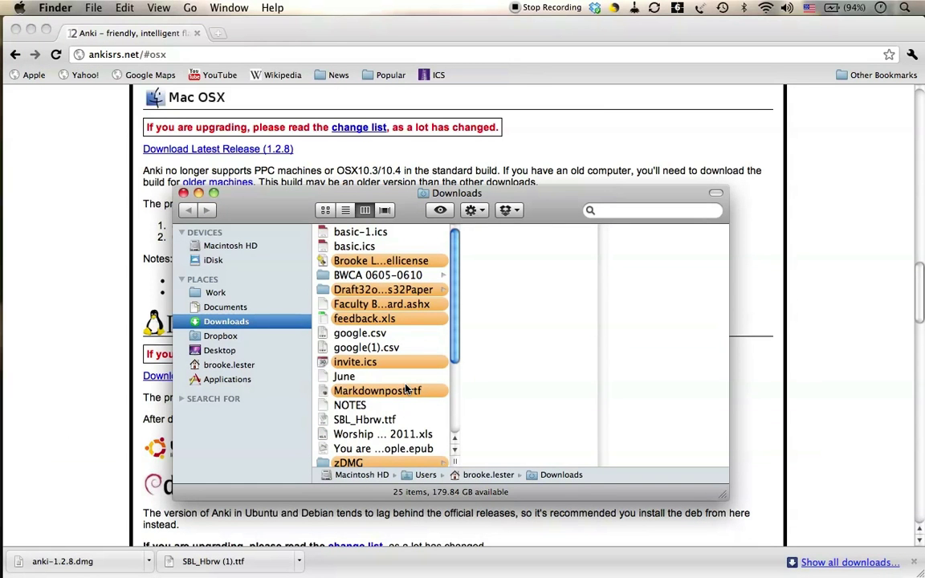
click(383, 463)
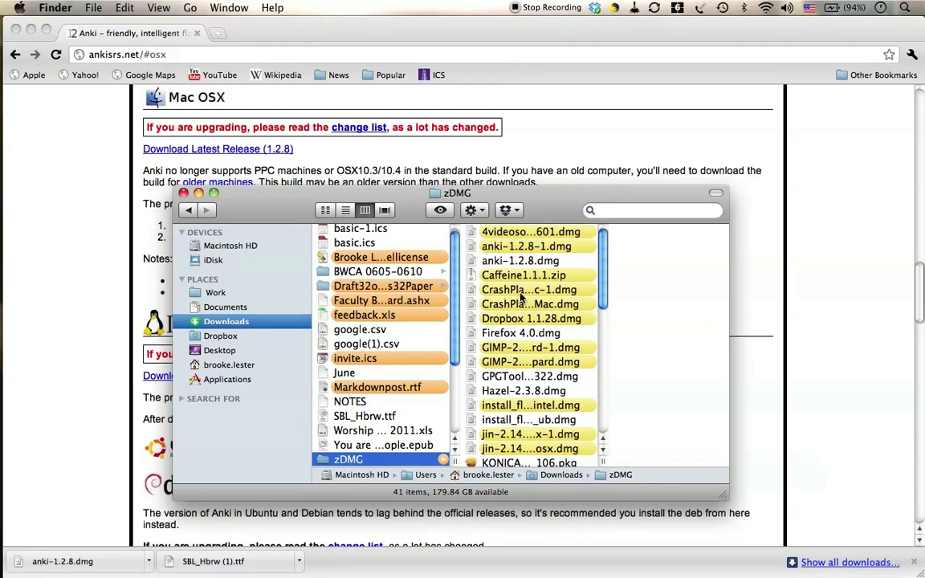
click(518, 262)
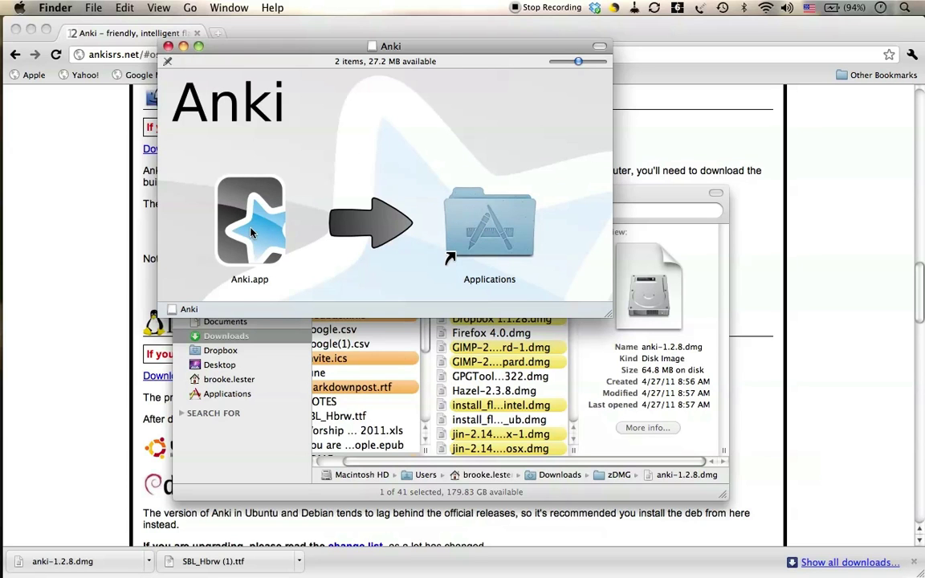
Step: Try to copy Anki.app into the Applications folder, decline replacing the existing copy, and close the disk image window
drag(252, 232, 480, 221)
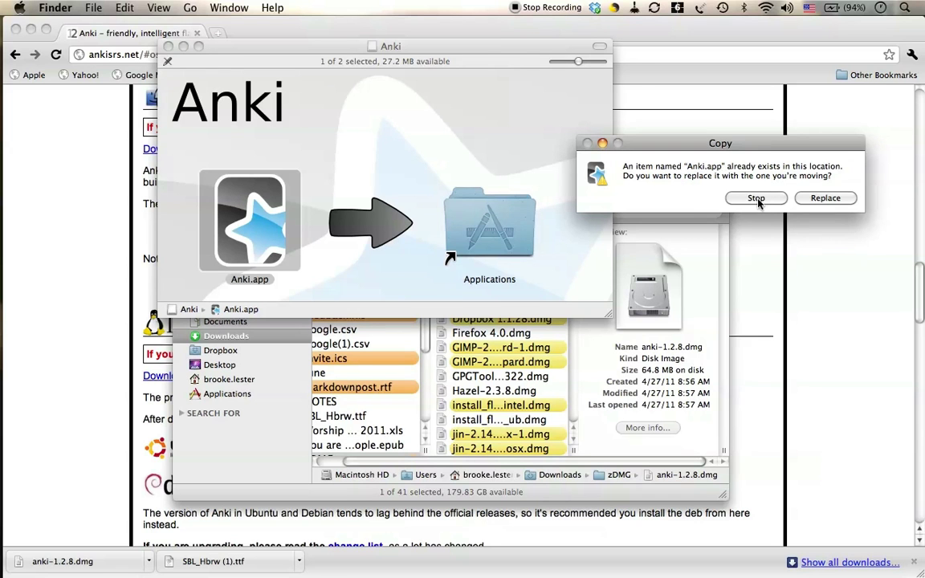
click(756, 198)
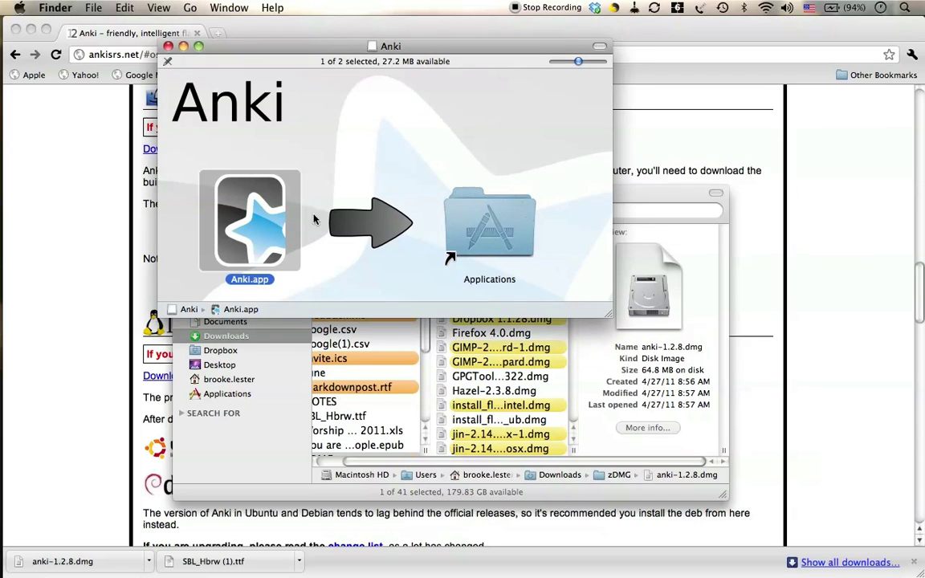
click(273, 231)
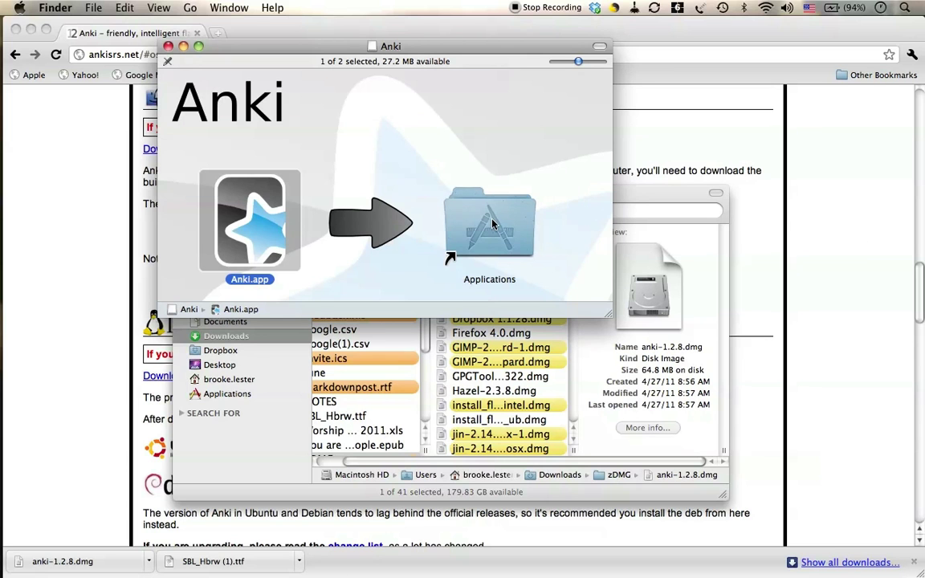
click(168, 46)
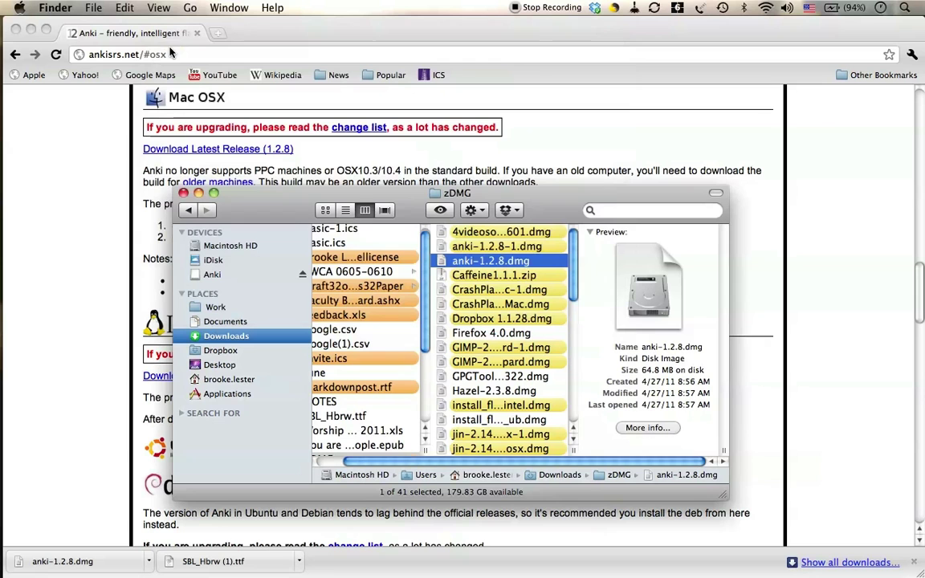
Step: Launch Anki.app from the Applications folder
click(231, 394)
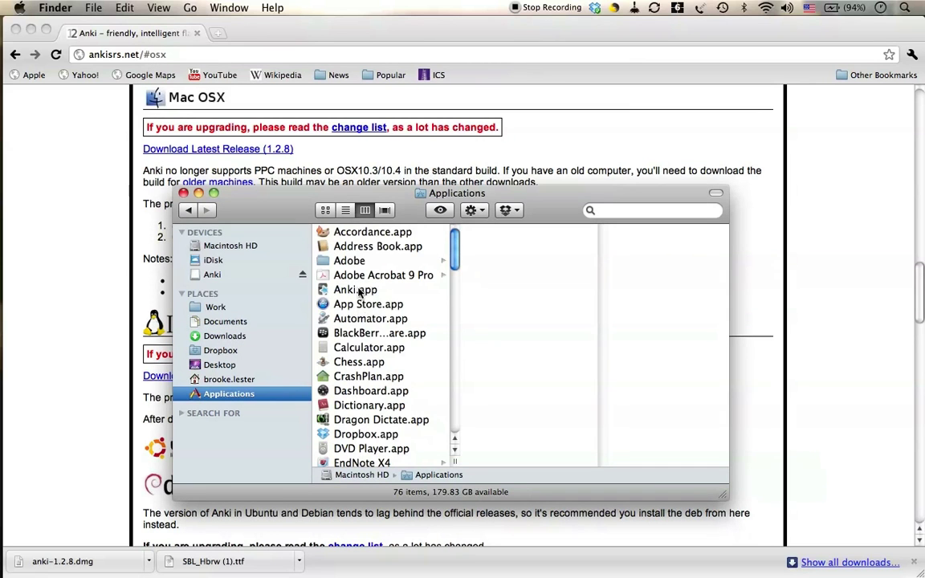
click(357, 290)
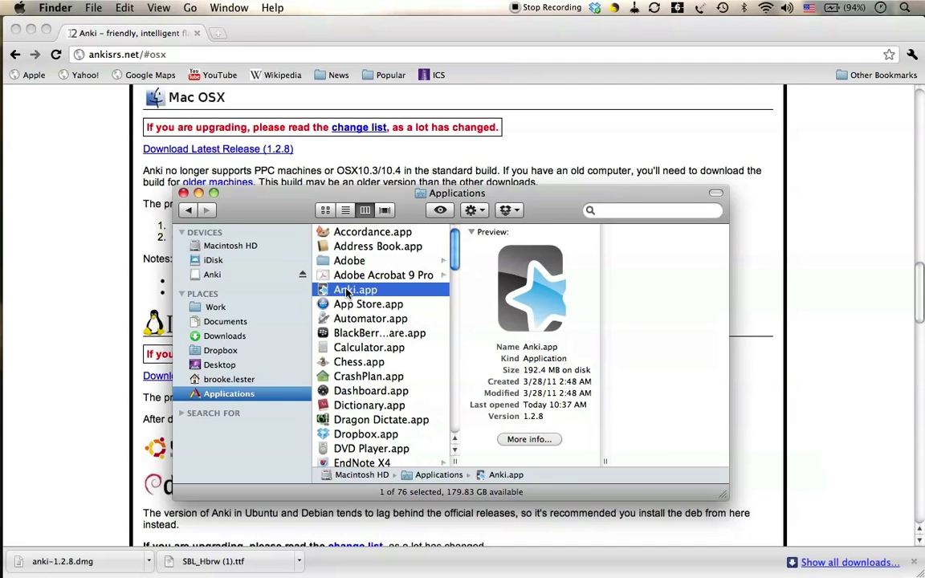
double_click(347, 292)
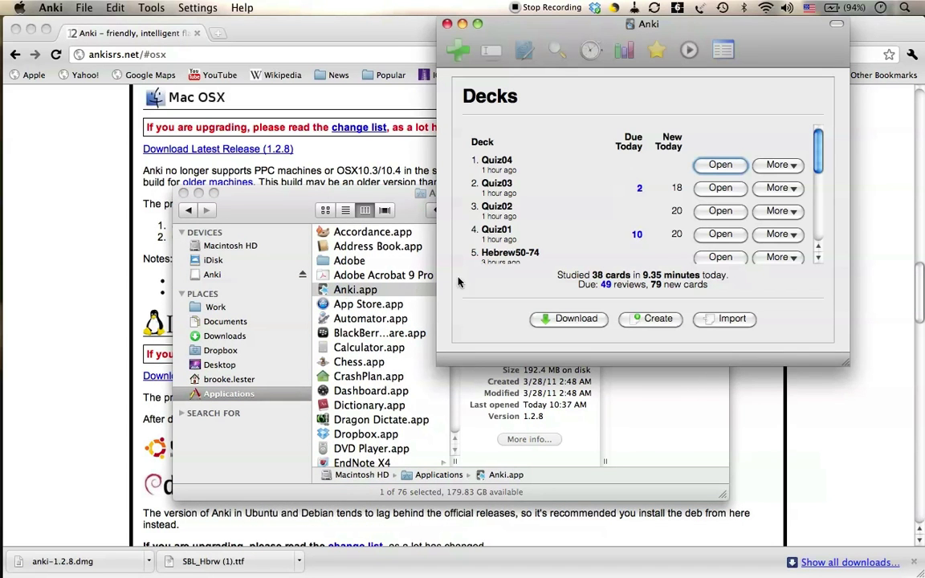
Step: Look through the deck list and open the Quiz01.anki deck file
scroll(523, 175, down, 5)
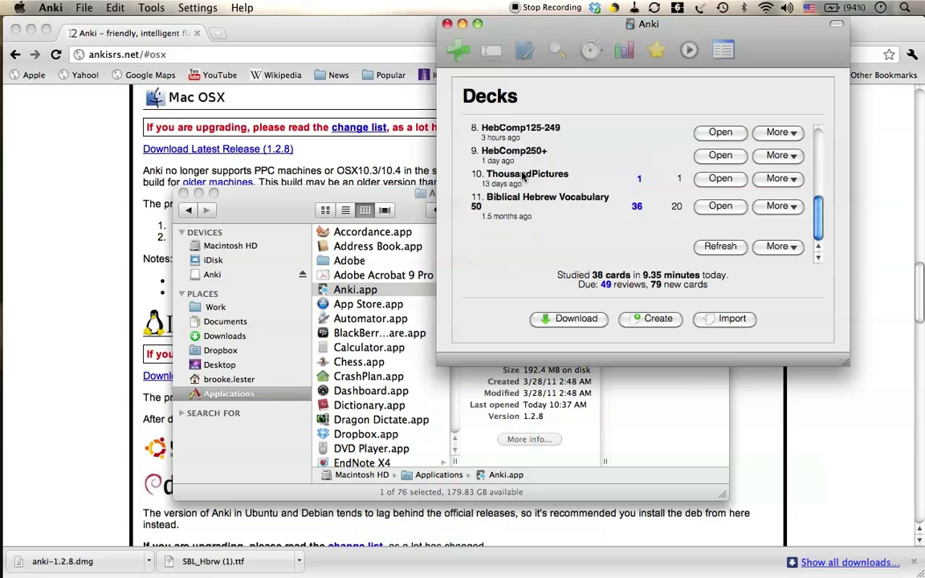
scroll(523, 176, up, 5)
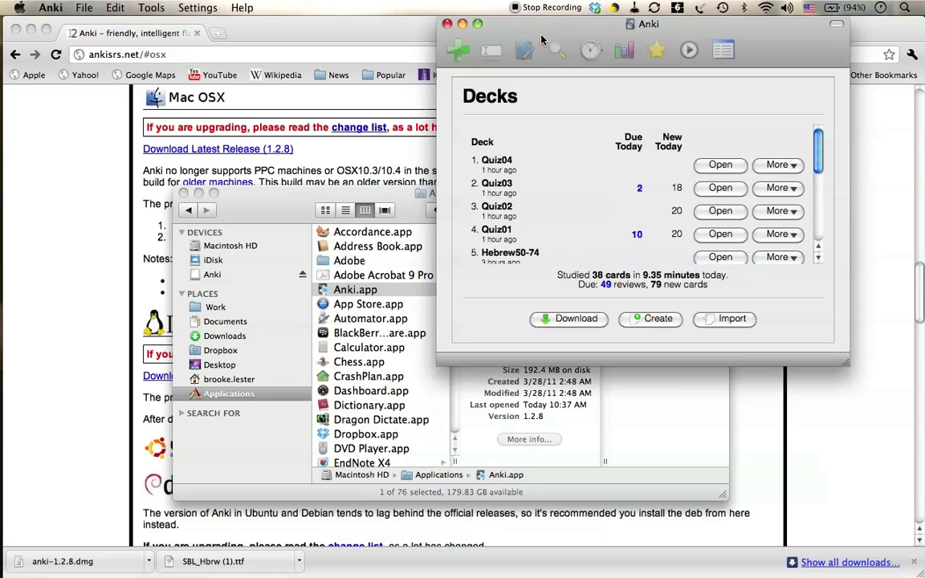
drag(541, 40, 272, 54)
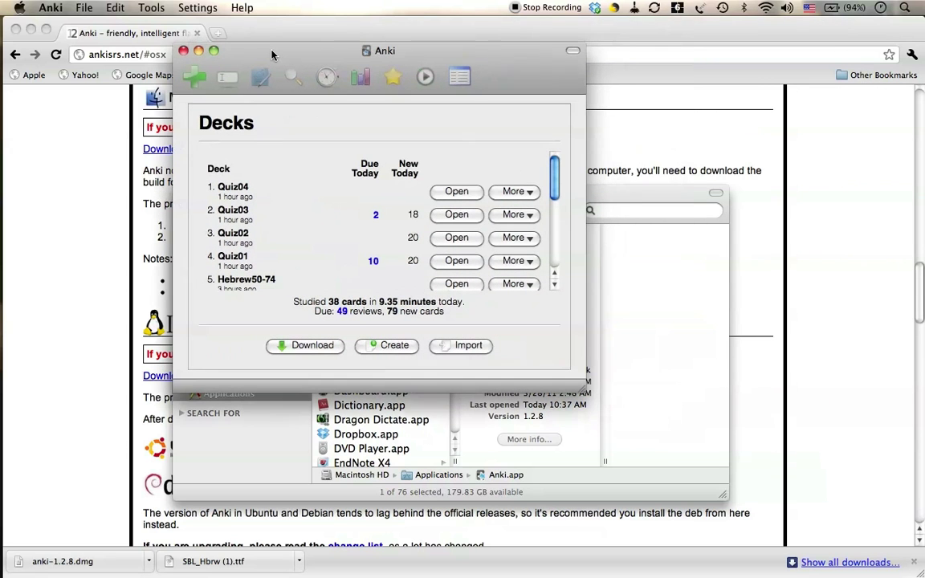
click(82, 7)
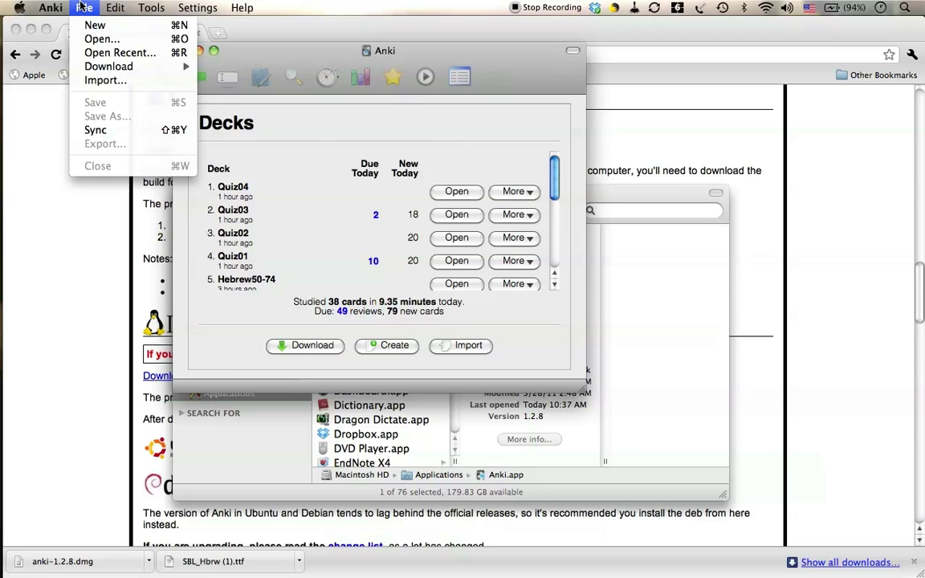
click(98, 41)
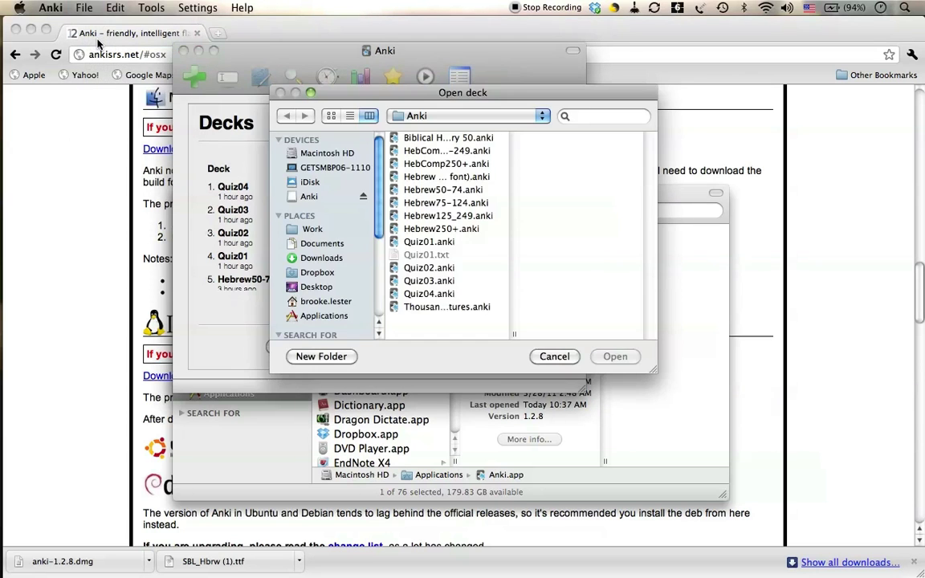
click(404, 242)
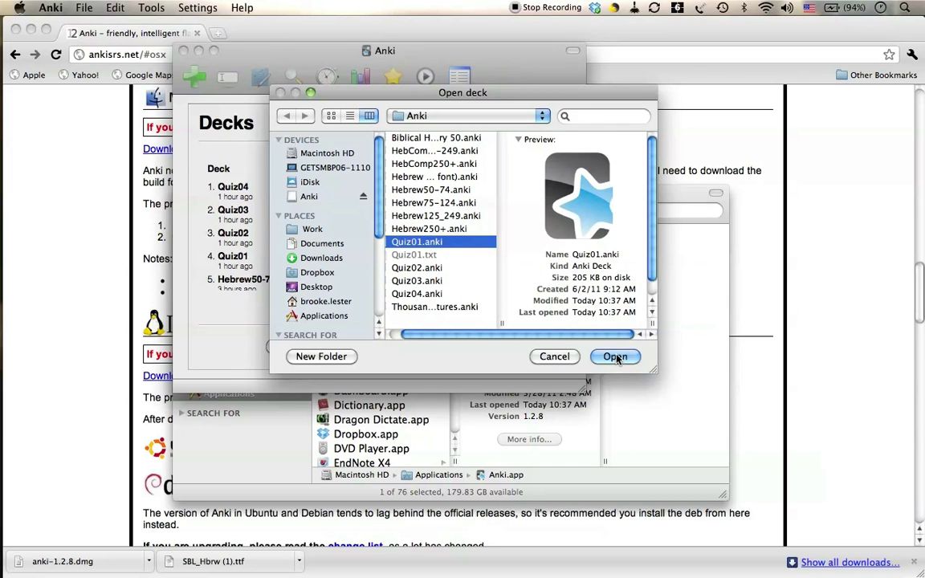
click(615, 357)
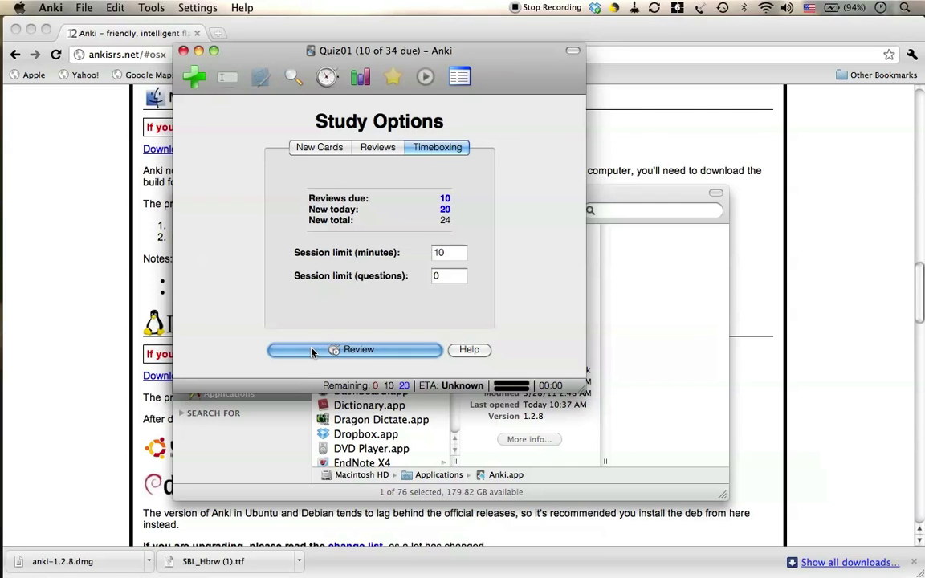
Step: Start reviewing the Quiz01 deck and reveal the first card's answer
click(312, 352)
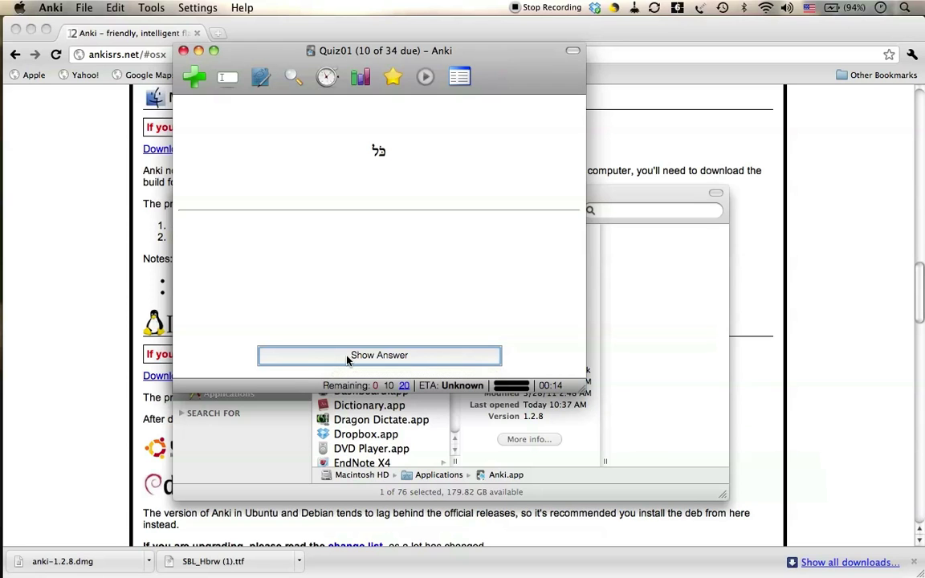
click(349, 358)
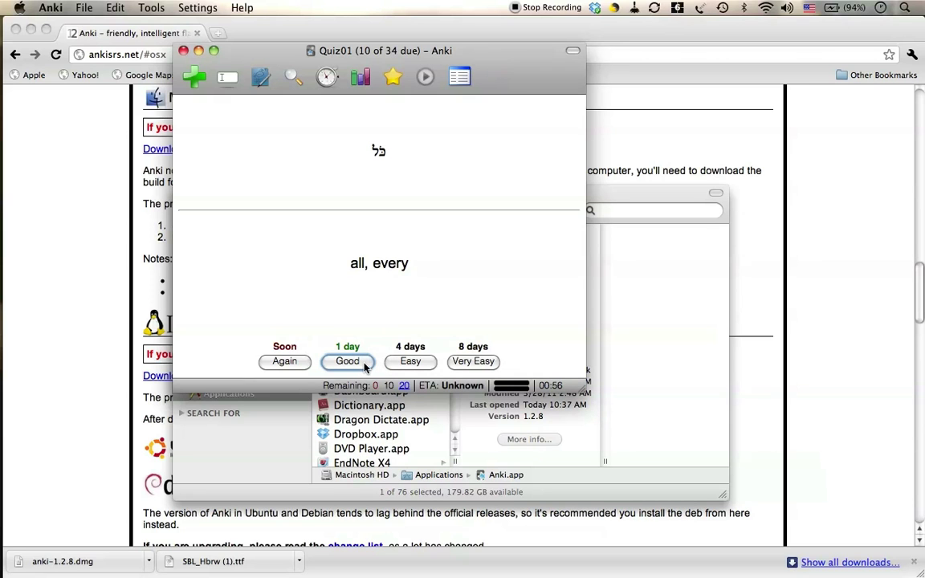
Step: Rate the "all, every" card Again, and reveal the following "to see" card's answer and rate it Hard
click(291, 362)
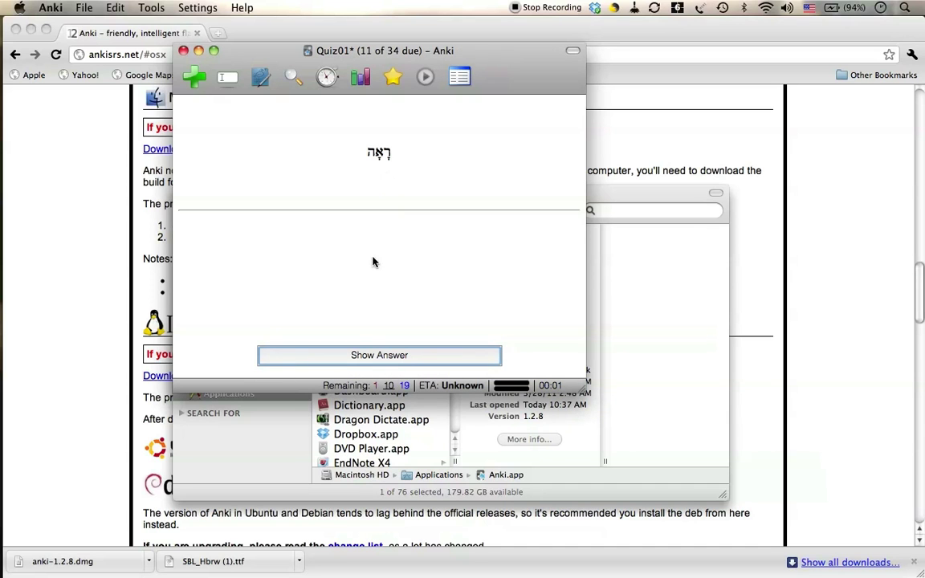
click(352, 356)
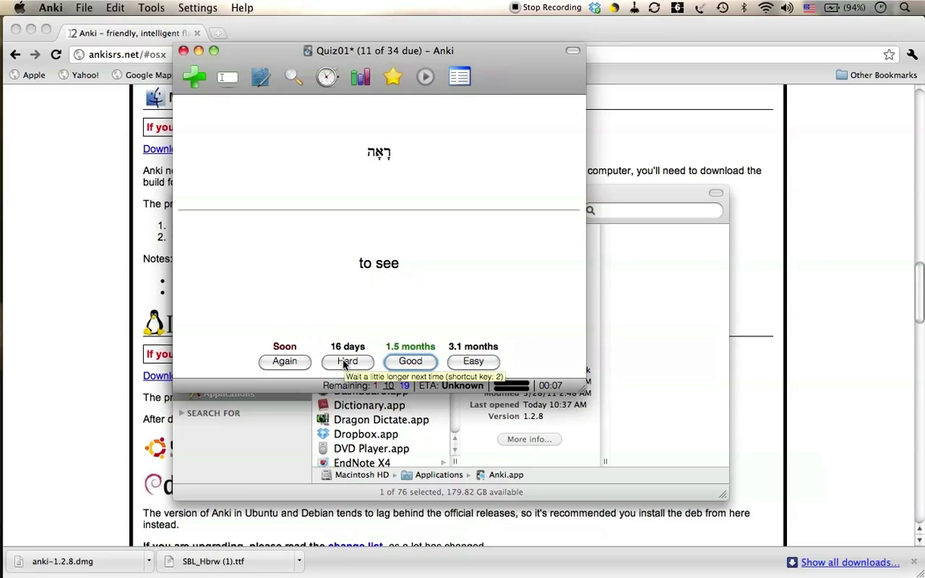
click(345, 362)
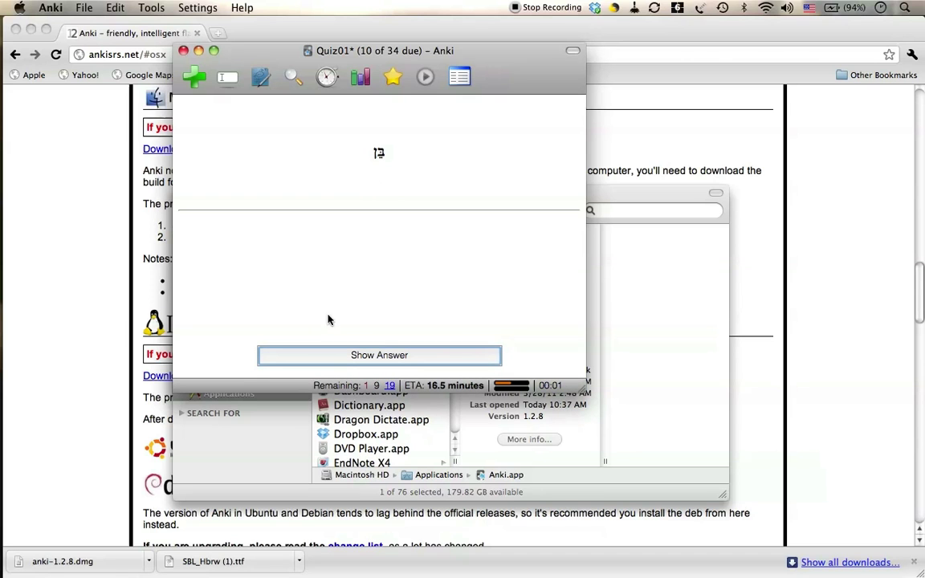
Step: Reveal the answers of the next two cards, rating "son" Easy and "to do, make" Hard
click(291, 359)
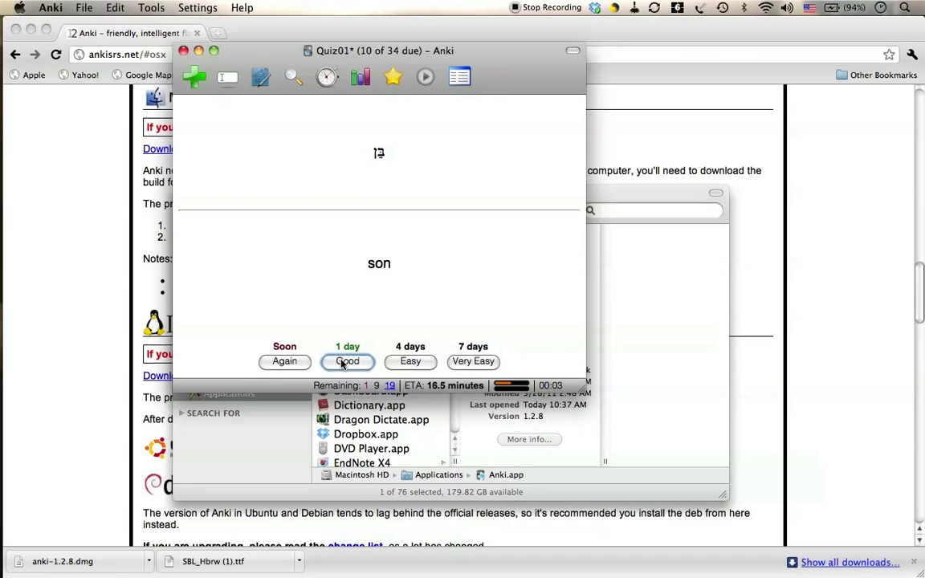
click(408, 364)
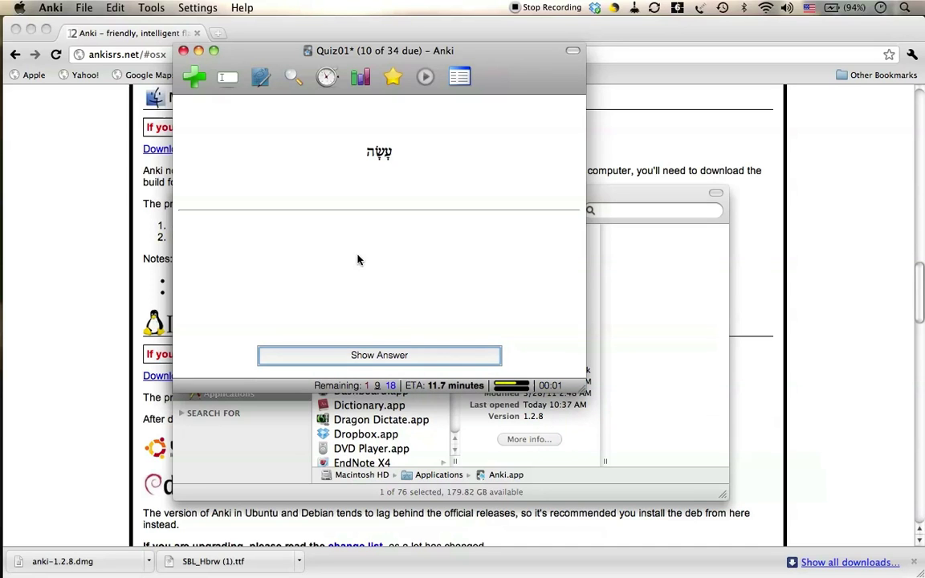
click(350, 355)
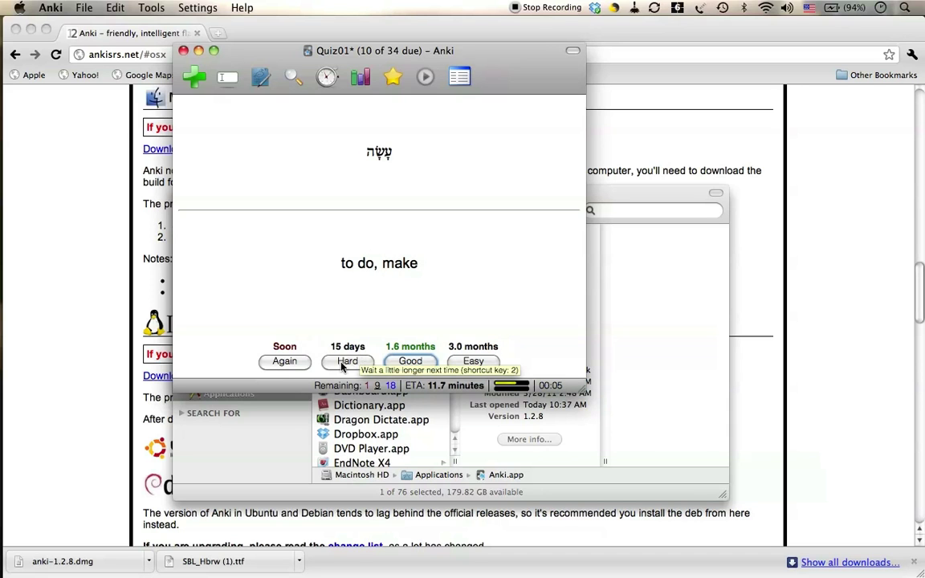
click(346, 361)
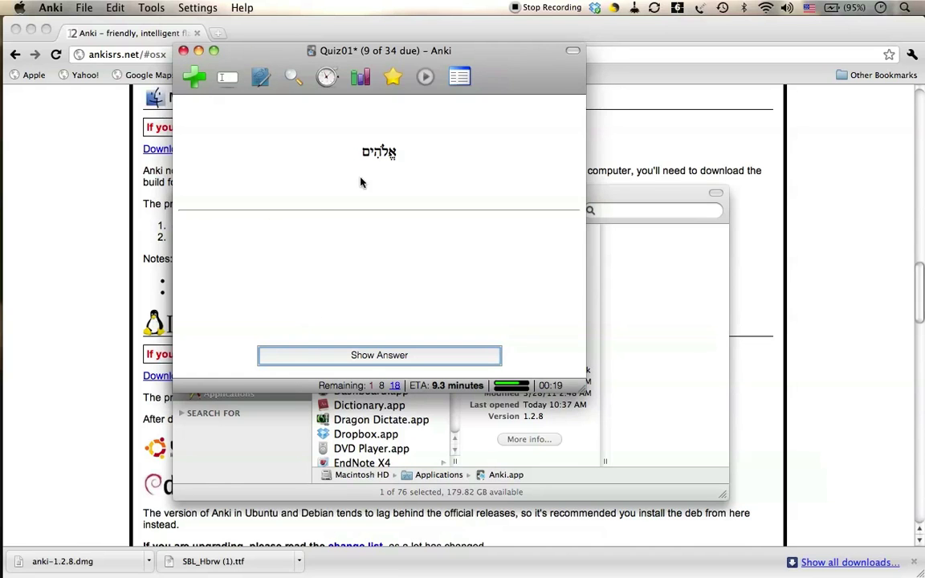
Step: Leave the Quiz01 review for the deck list and close the Anki window
click(459, 77)
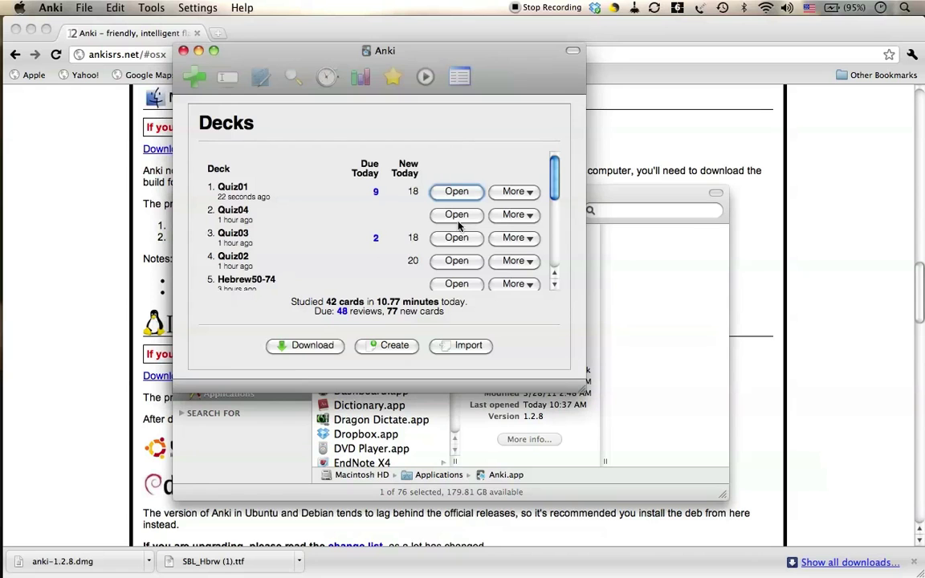
click(183, 52)
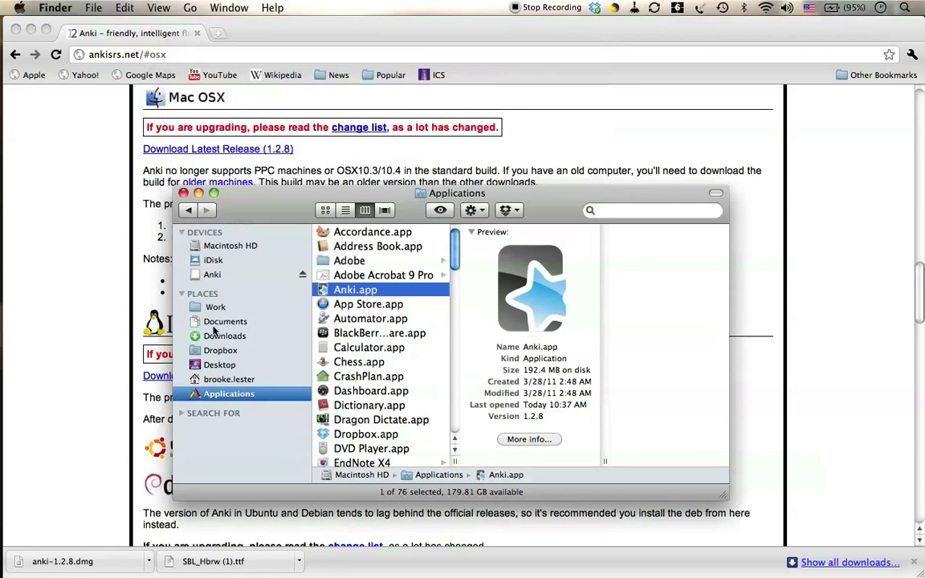